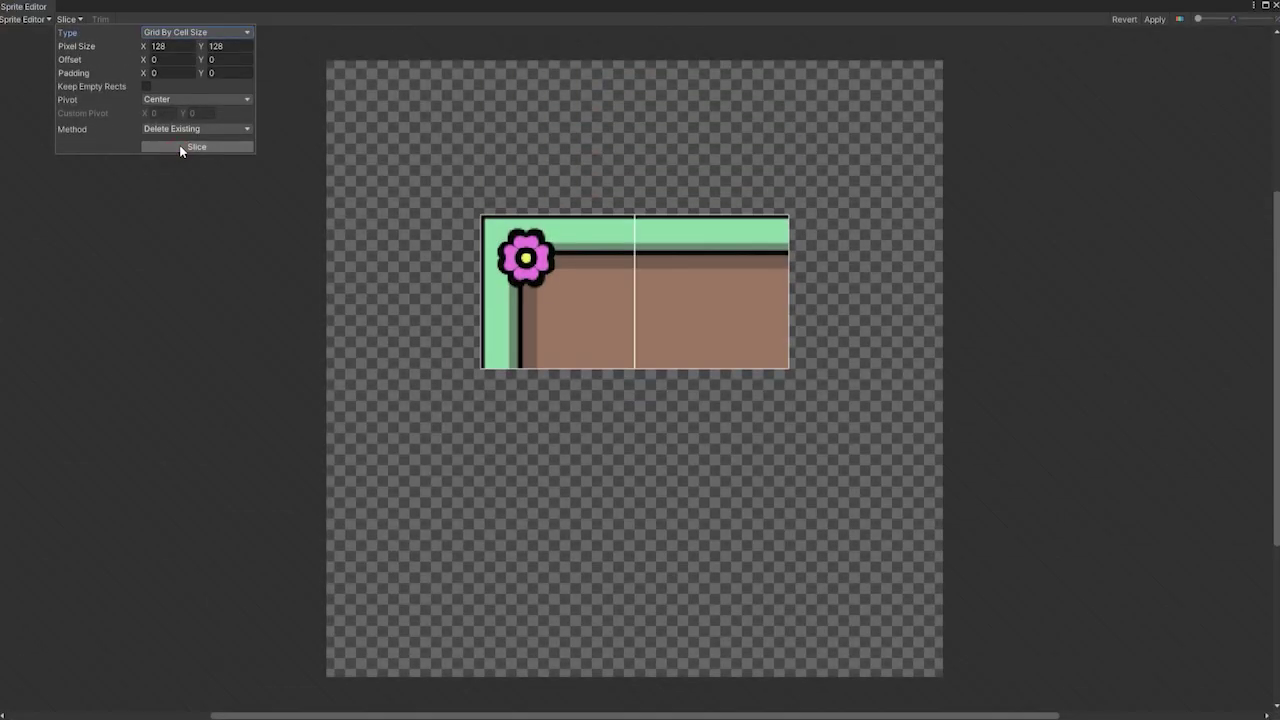
Check the two 128×128 tile sprites, Tileset_0 and Tileset_1, in the Sprite Editor.
left_click(548, 315)
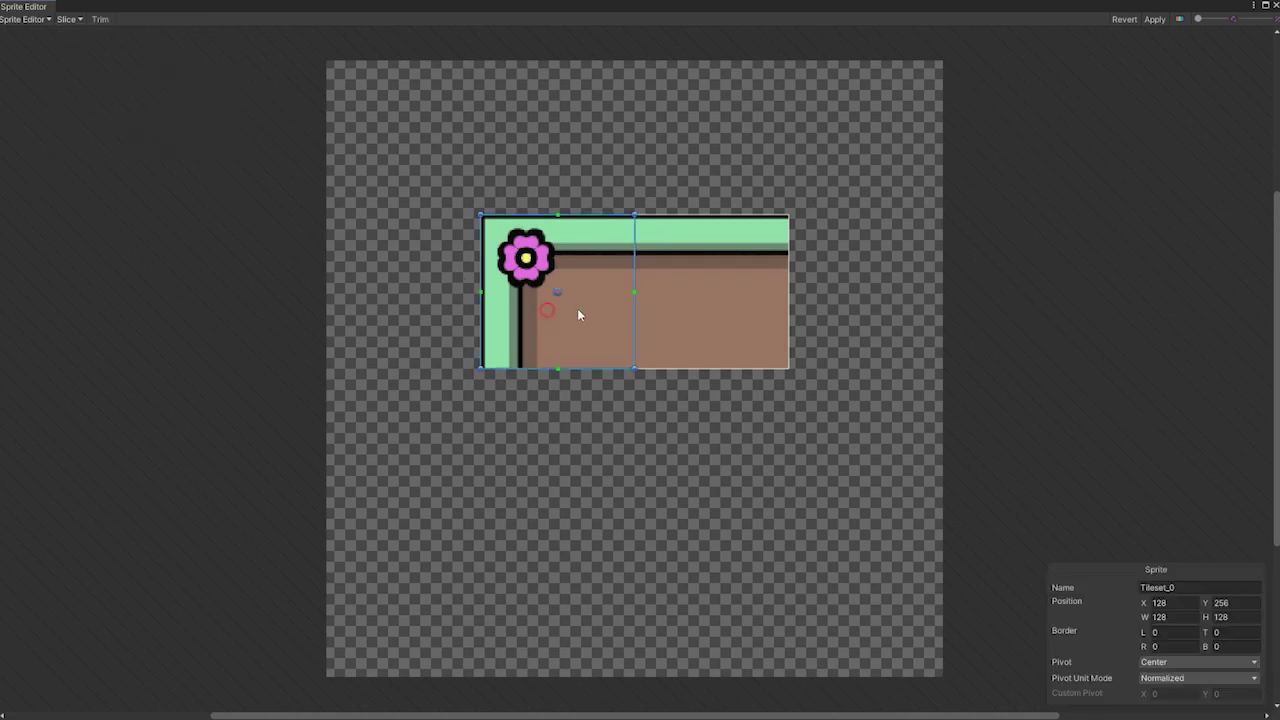
left_click(687, 318)
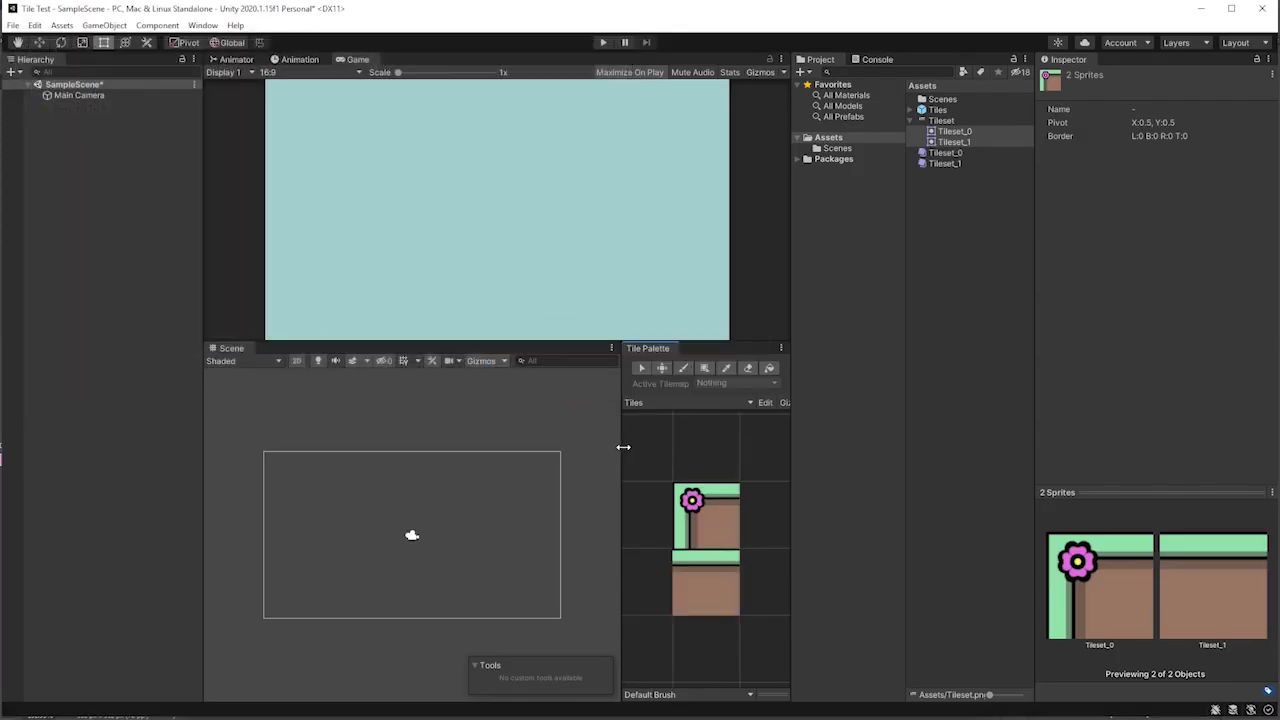
Create a Grid with a Tilemap and paint a flower corner tile plus a row of grass edge tiles.
right_click(110, 168)
mouse_move(165, 337)
left_click(269, 366)
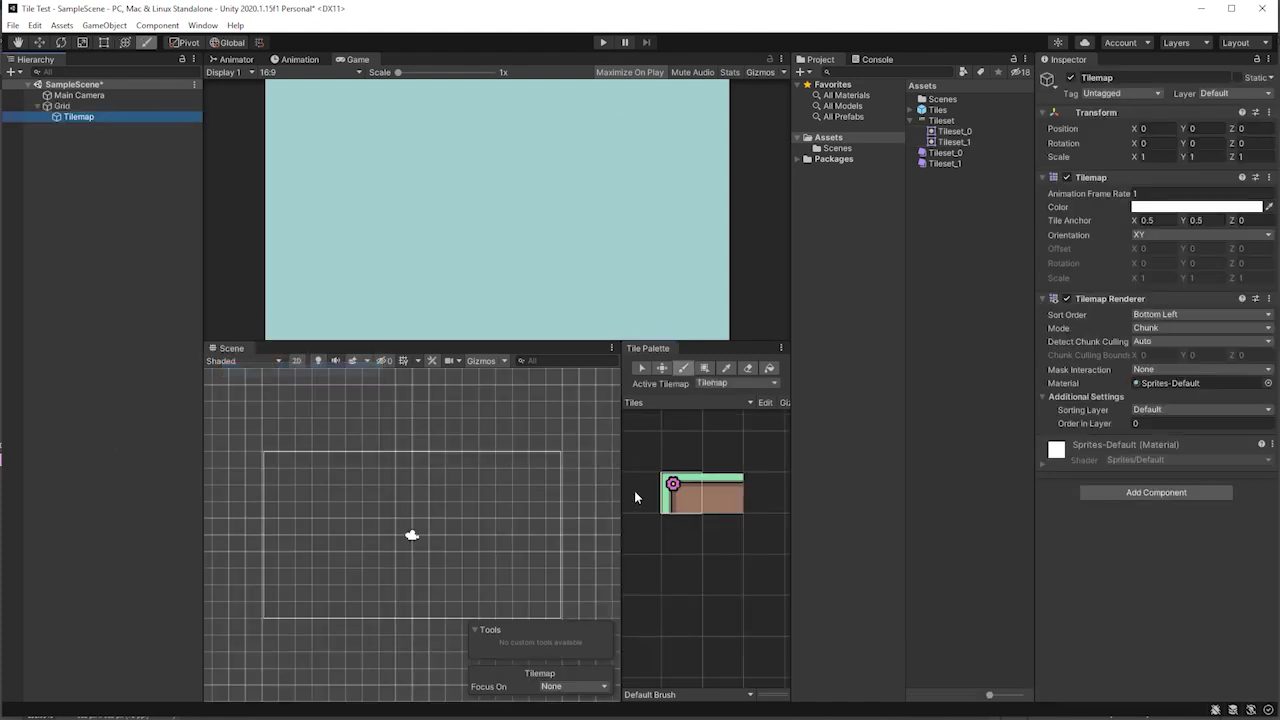
left_click(320, 576)
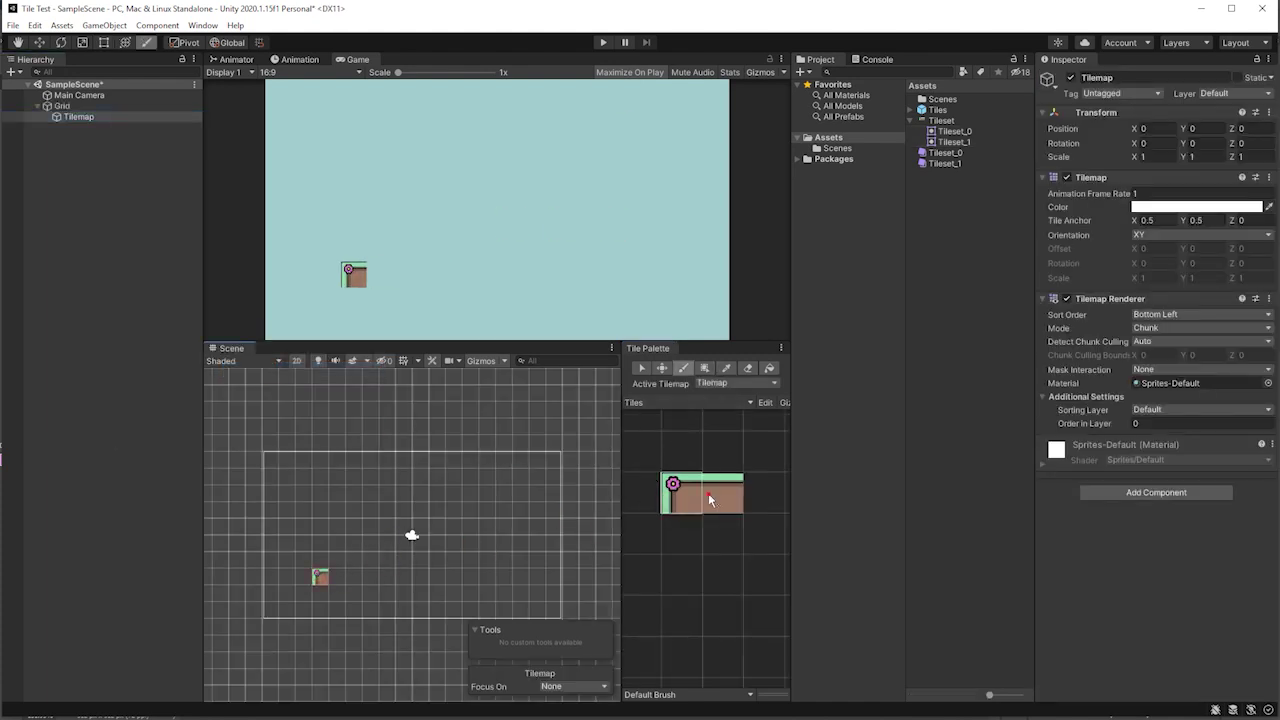
left_click(704, 367)
left_click_drag(316, 576, 343, 576)
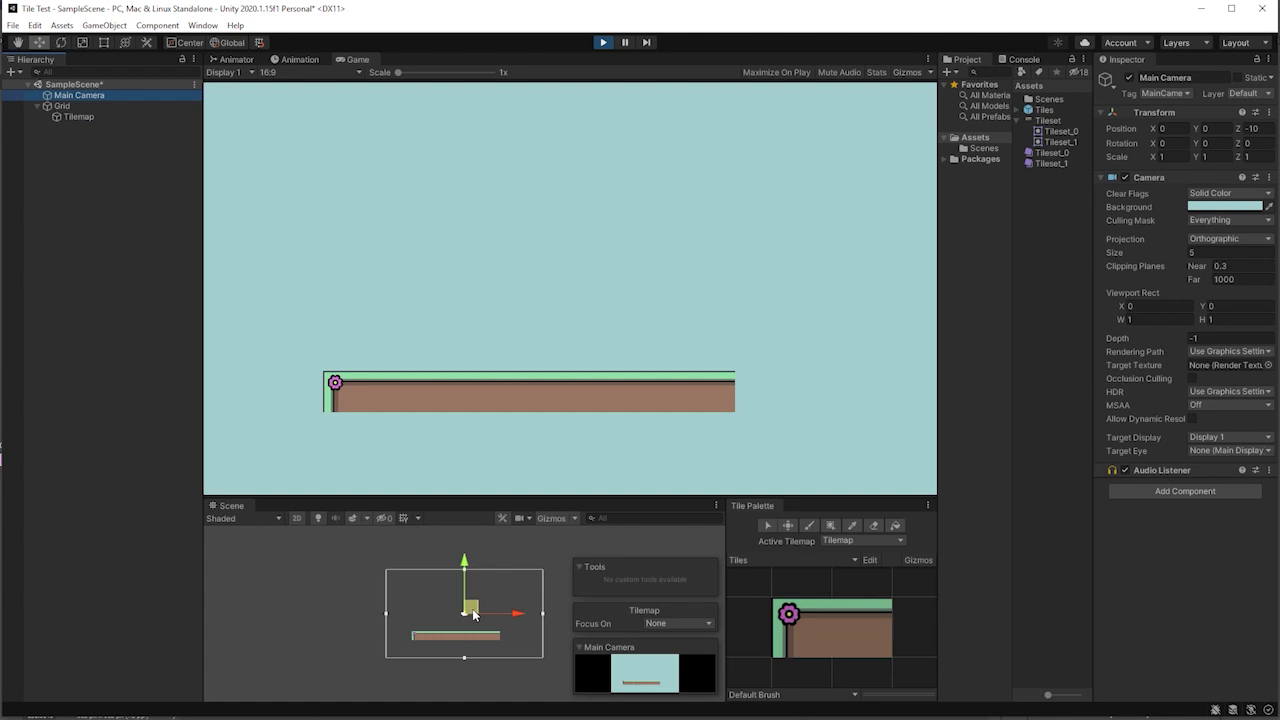
Move the camera over the painted tiles and raise the Game view scale to 2.72x.
mouse_move(474, 615)
left_mouse_down()
mouse_move(433, 607)
mouse_move(452, 611)
left_mouse_up()
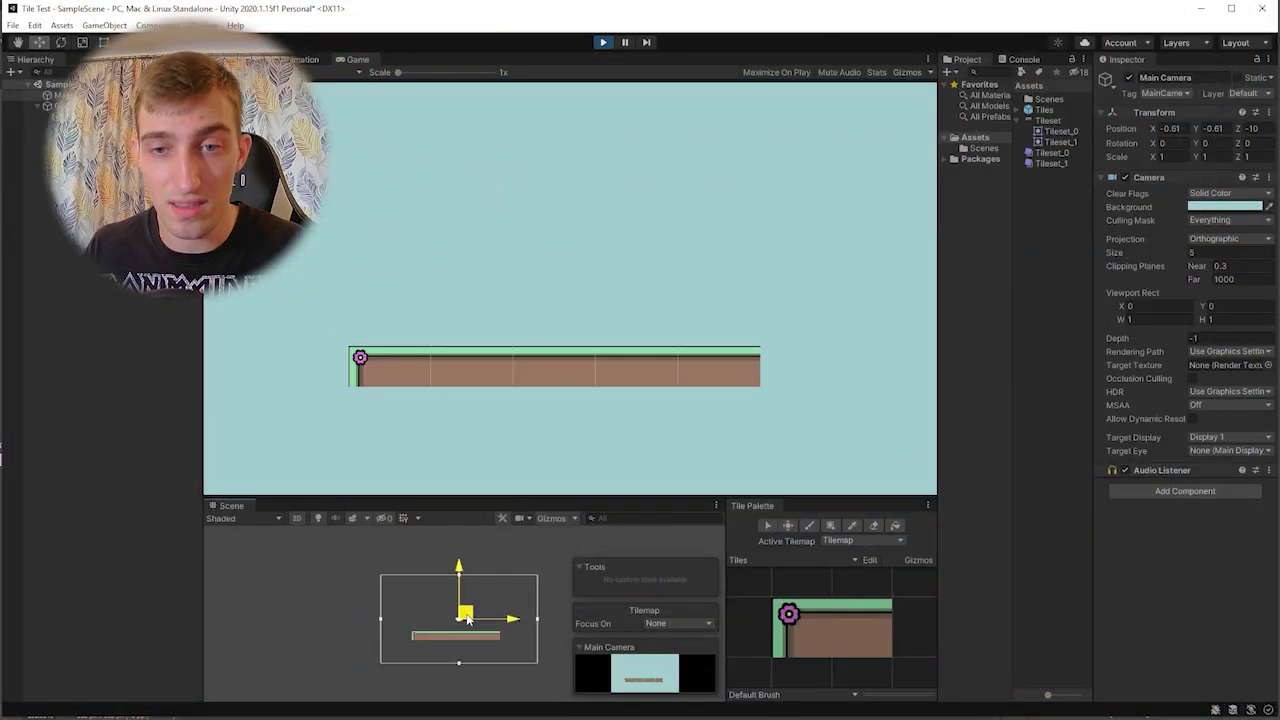
left_click_drag(467, 620, 467, 622)
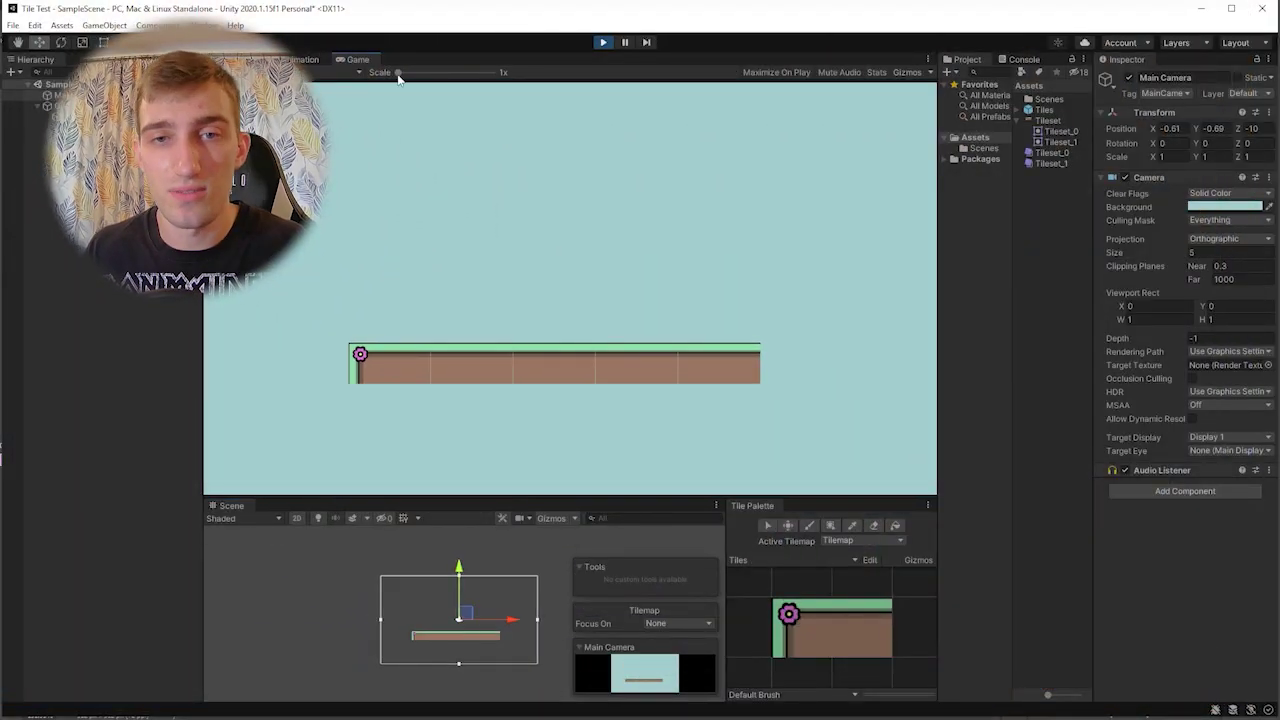
left_click_drag(397, 74, 456, 75)
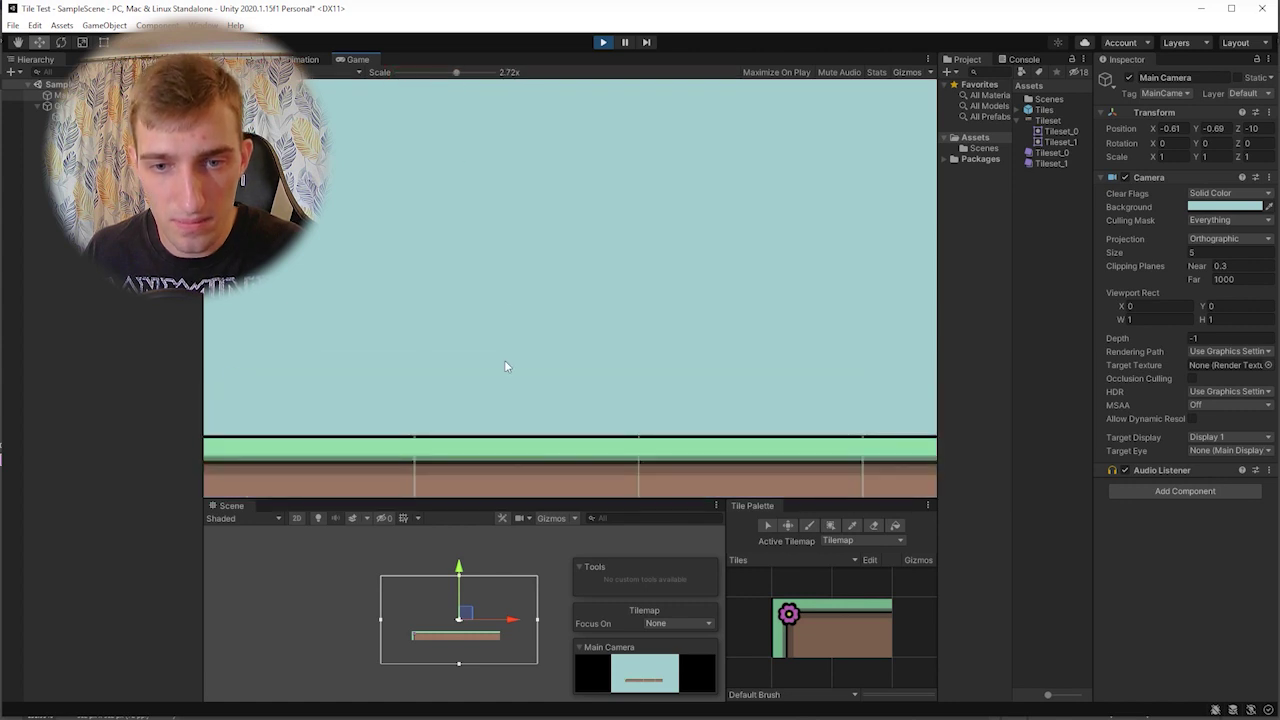
mouse_move(466, 612)
left_mouse_down()
mouse_move(470, 632)
mouse_move(456, 632)
left_mouse_up()
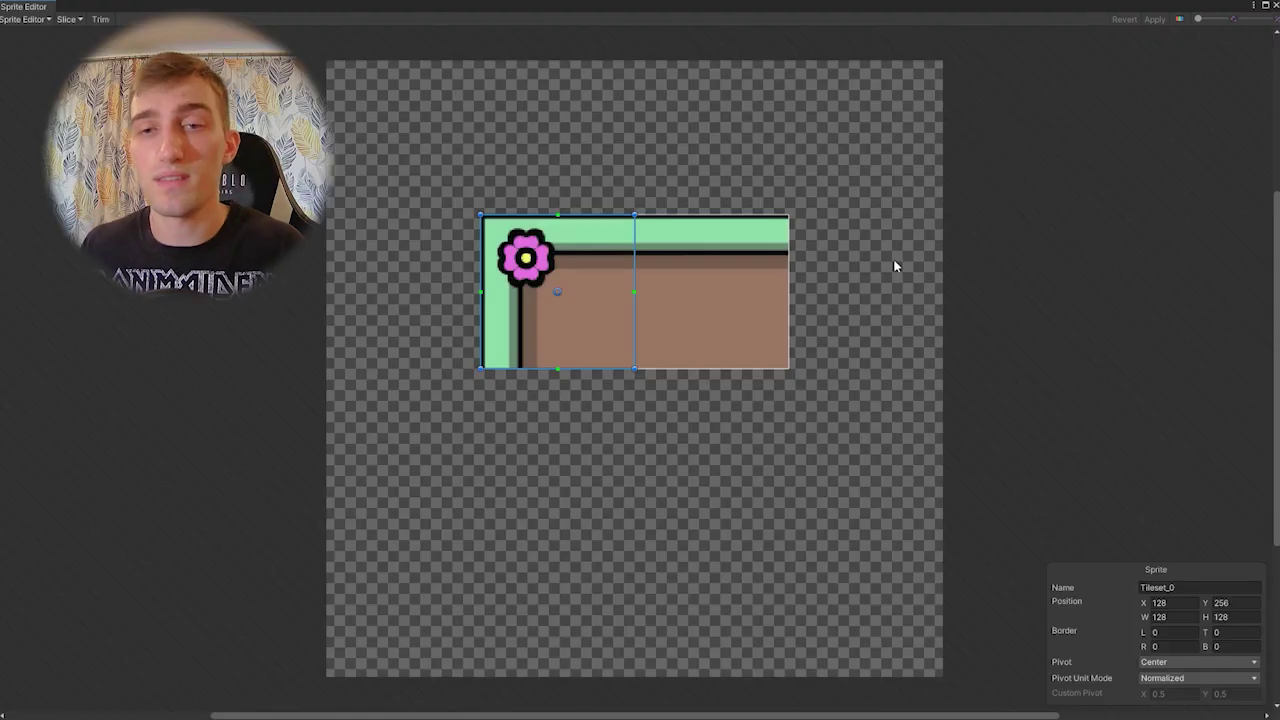
Zoom in on the tile borders in the Sprite Editor, comparing Tileset_1 with Tileset_0.
scroll(860, 226, "up", 5)
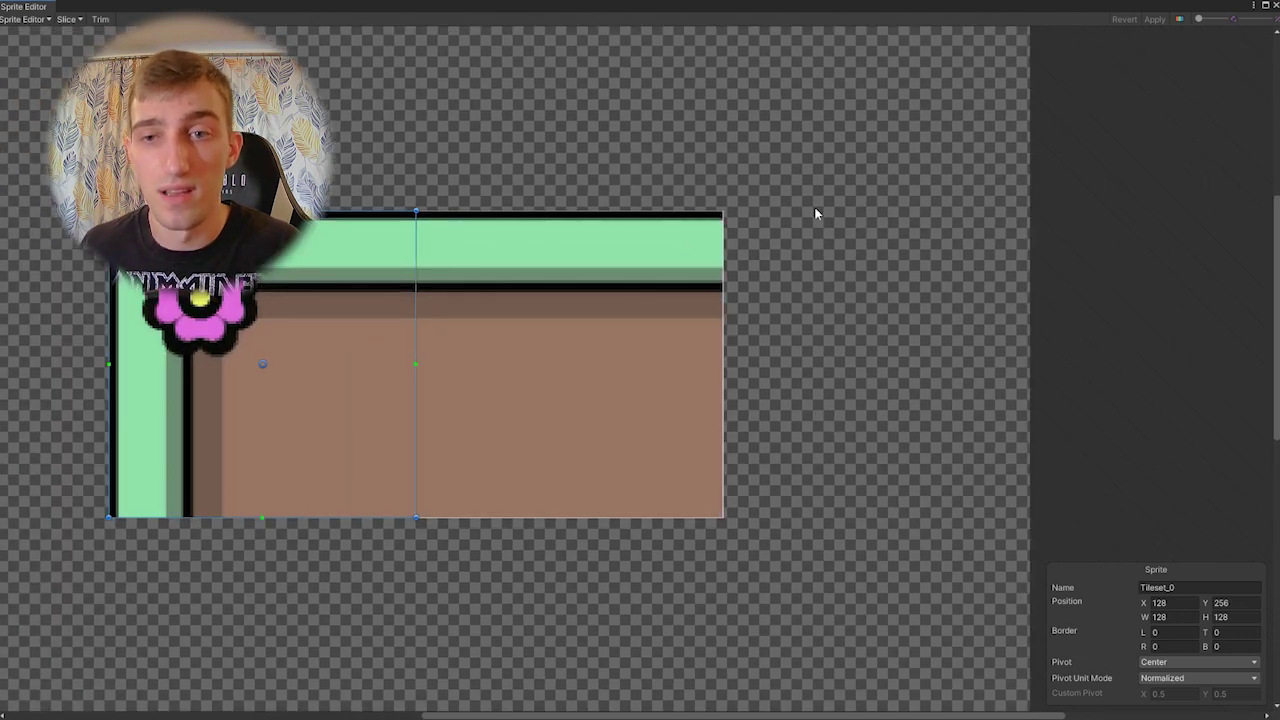
scroll(815, 213, "up", 3)
left_click(713, 366)
left_click(349, 543)
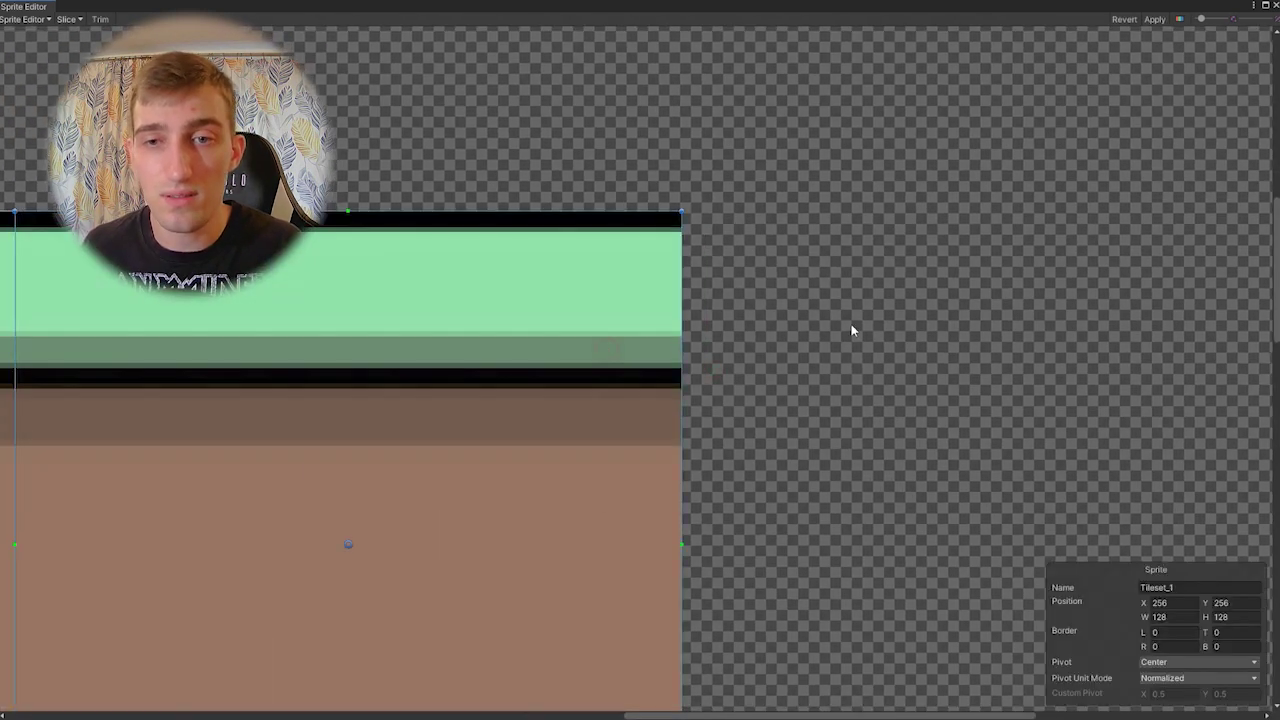
scroll(295, 340, "down", 2)
scroll(745, 233, "down", 2)
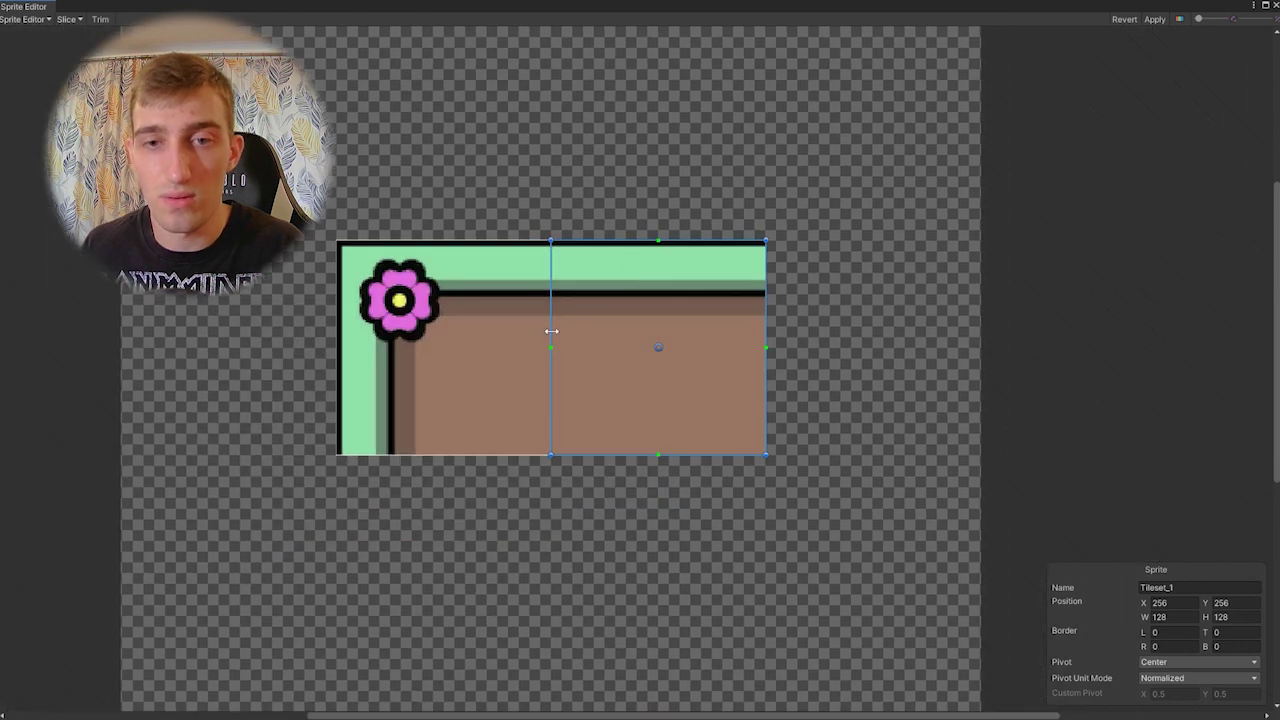
scroll(505, 324, "up", 1)
left_click(512, 377)
scroll(638, 322, "up", 5)
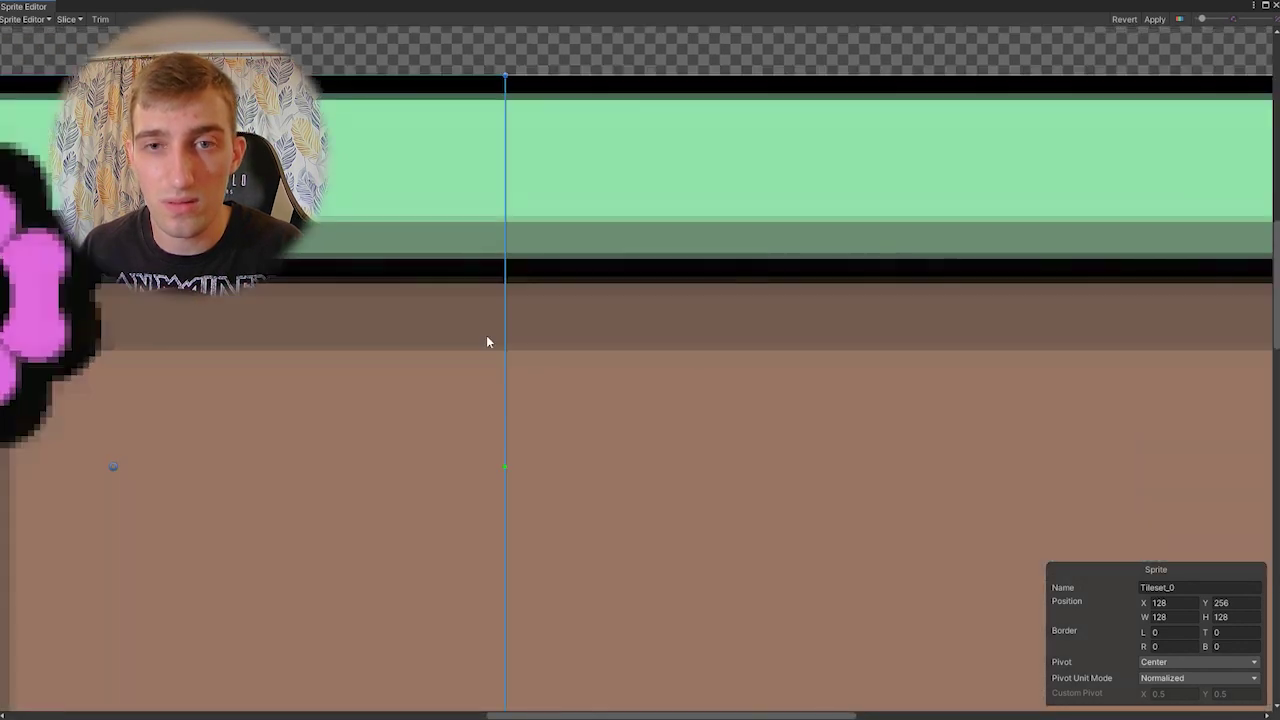
scroll(514, 300, "down", 3)
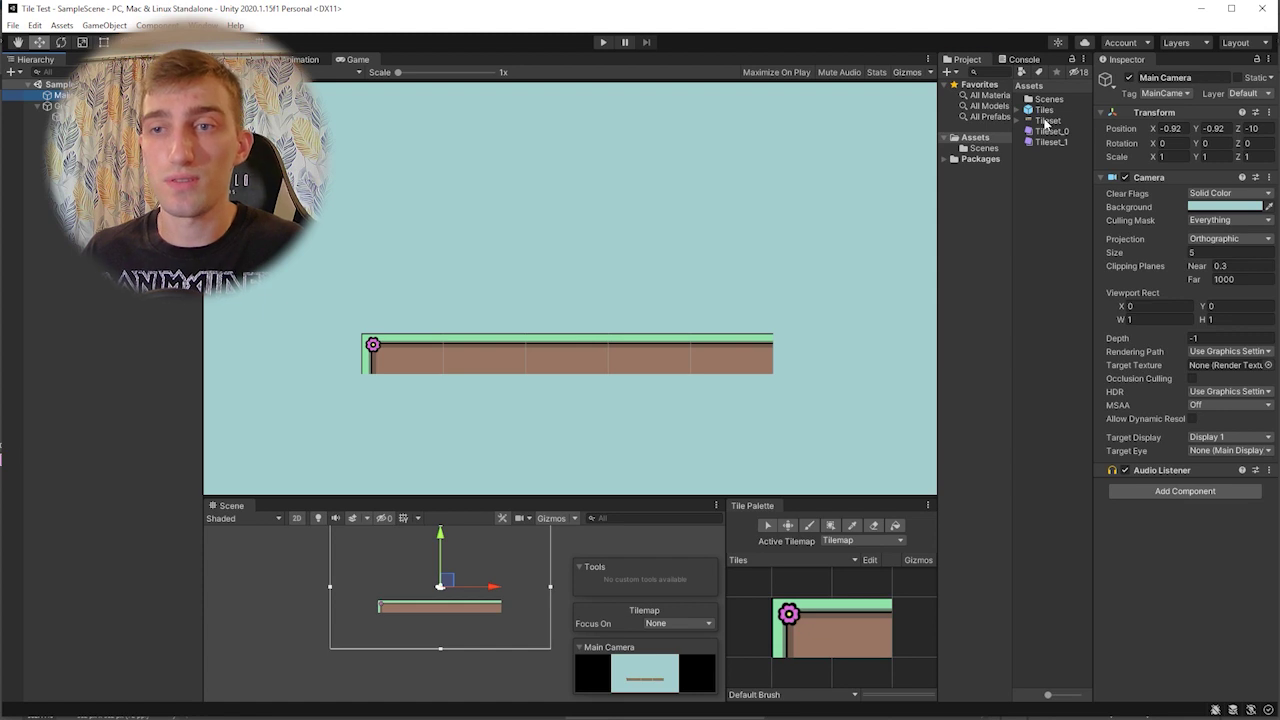
Change the Tileset image's Pixels Per Unit from 128 to 127 and apply it.
left_click(1047, 121)
left_click(1203, 175)
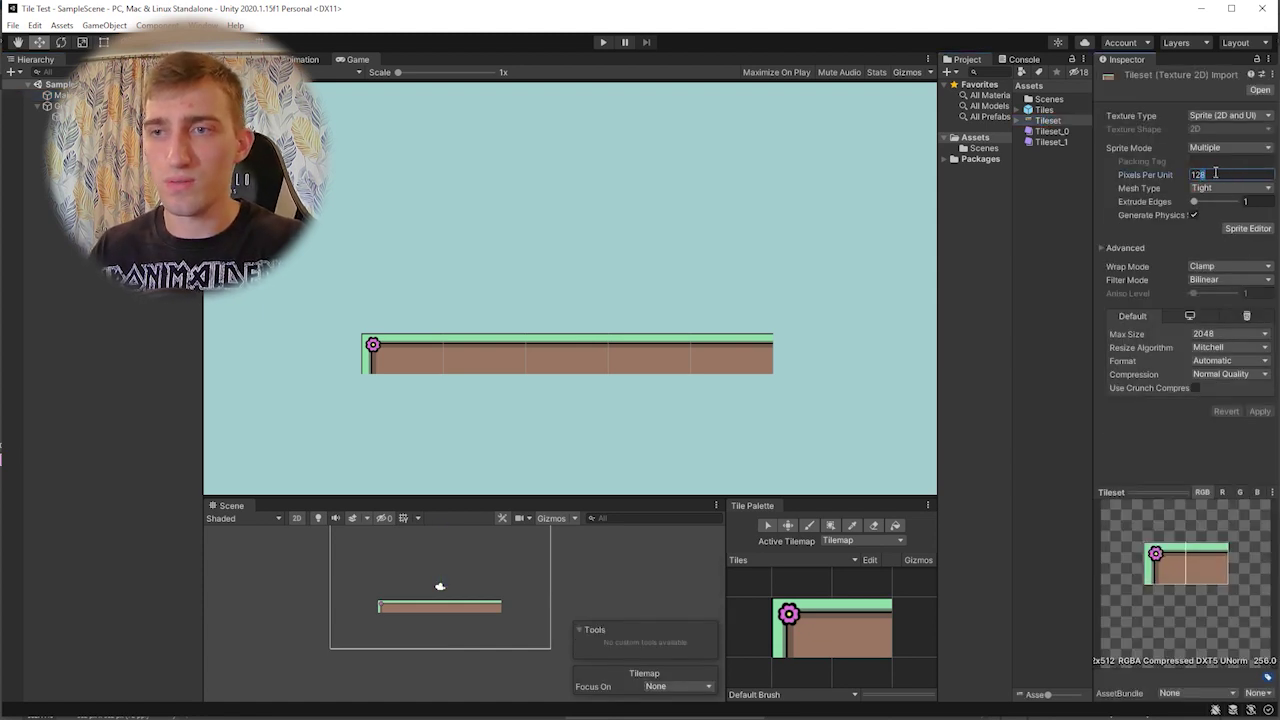
left_click(1215, 174)
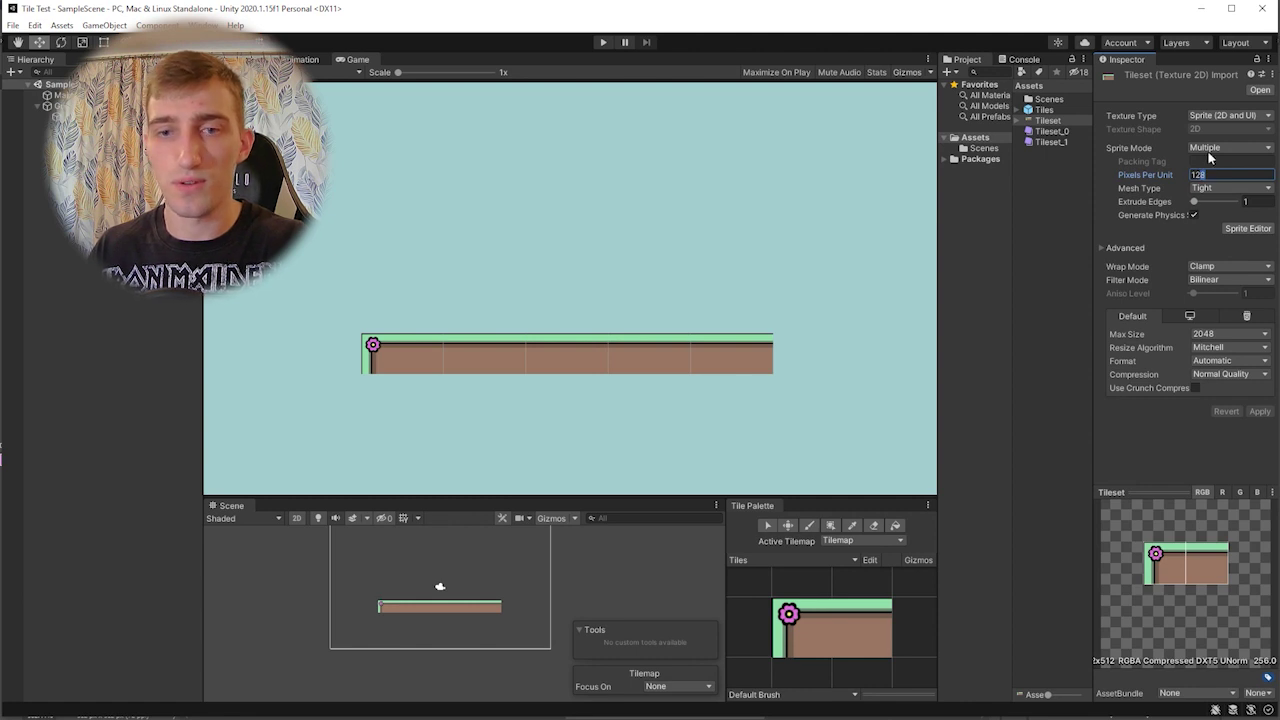
key("BackSpace")
type("7")
left_click(1259, 411)
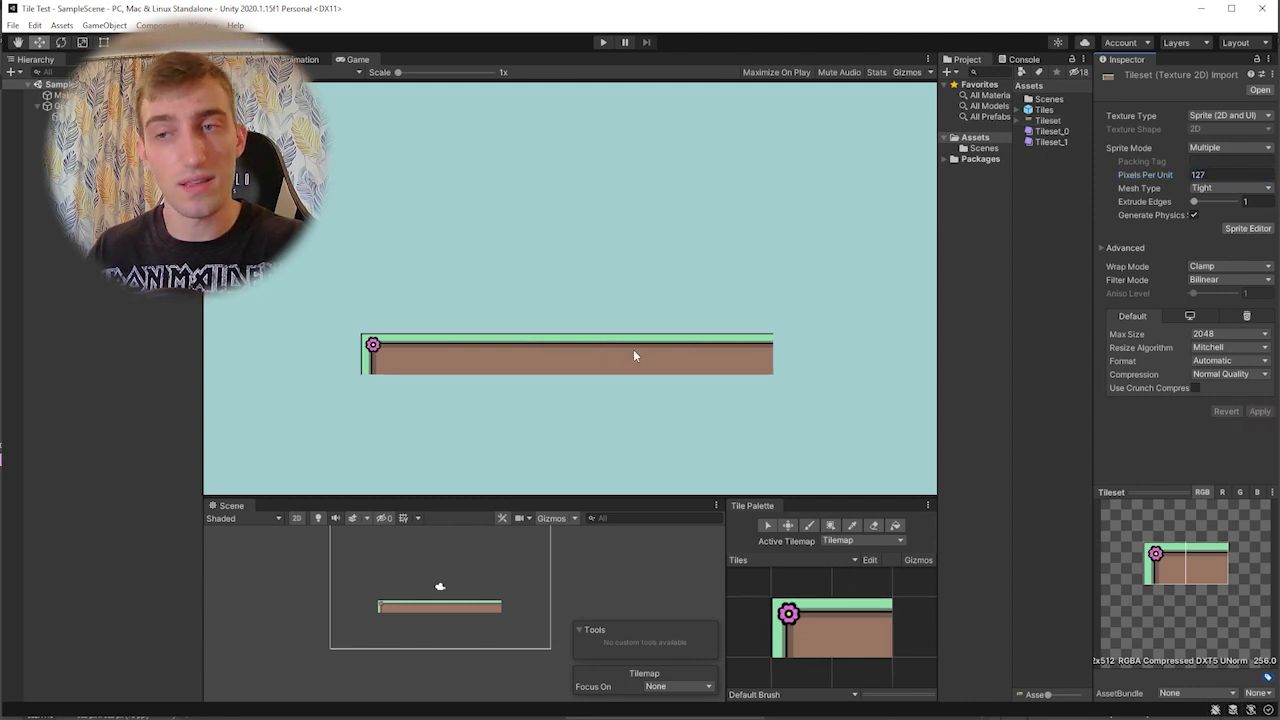
Try a Grid cell size of 0.99 by 0.99, then undo it back to 1.
left_click(1215, 174)
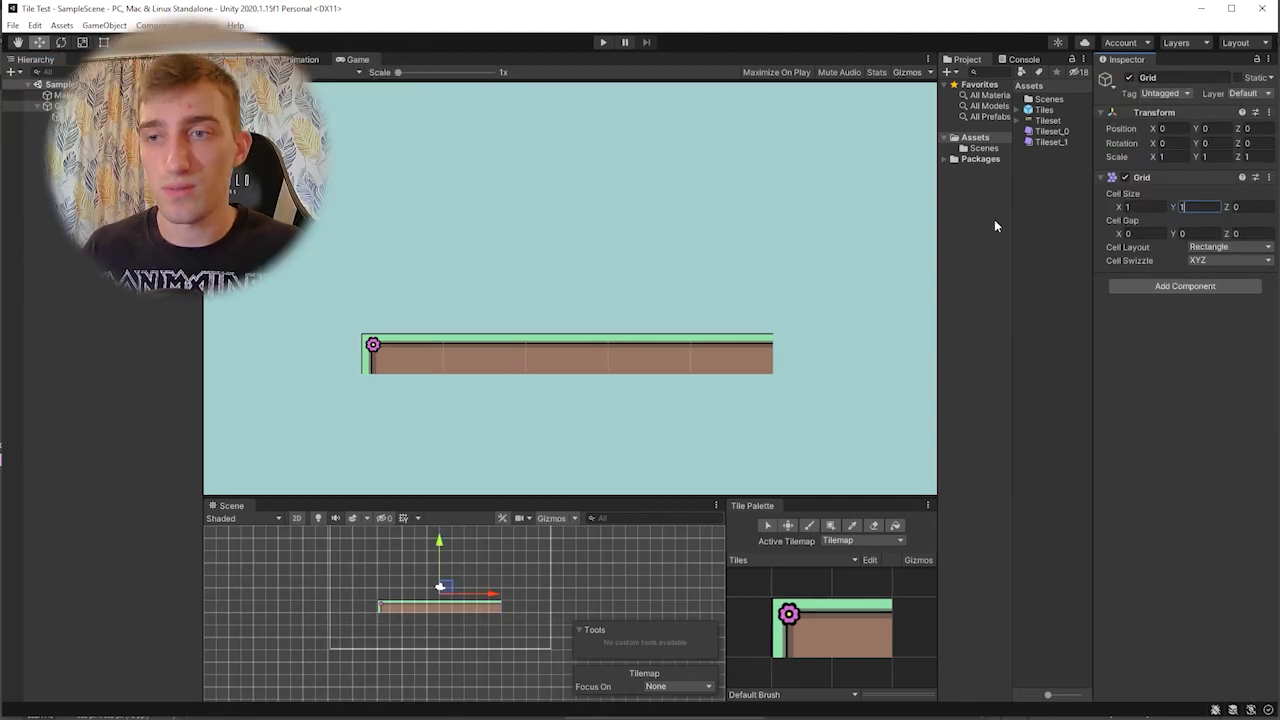
left_click(1143, 206)
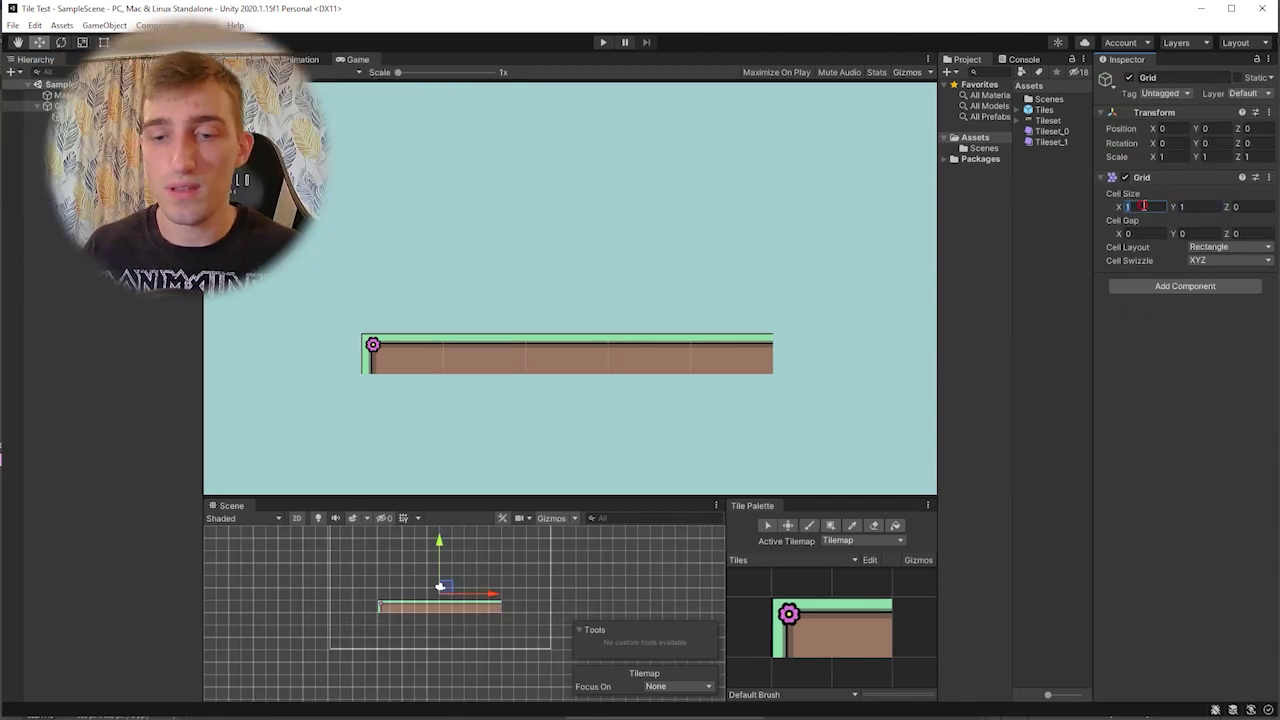
type("0.99")
key("Tab")
type("0")
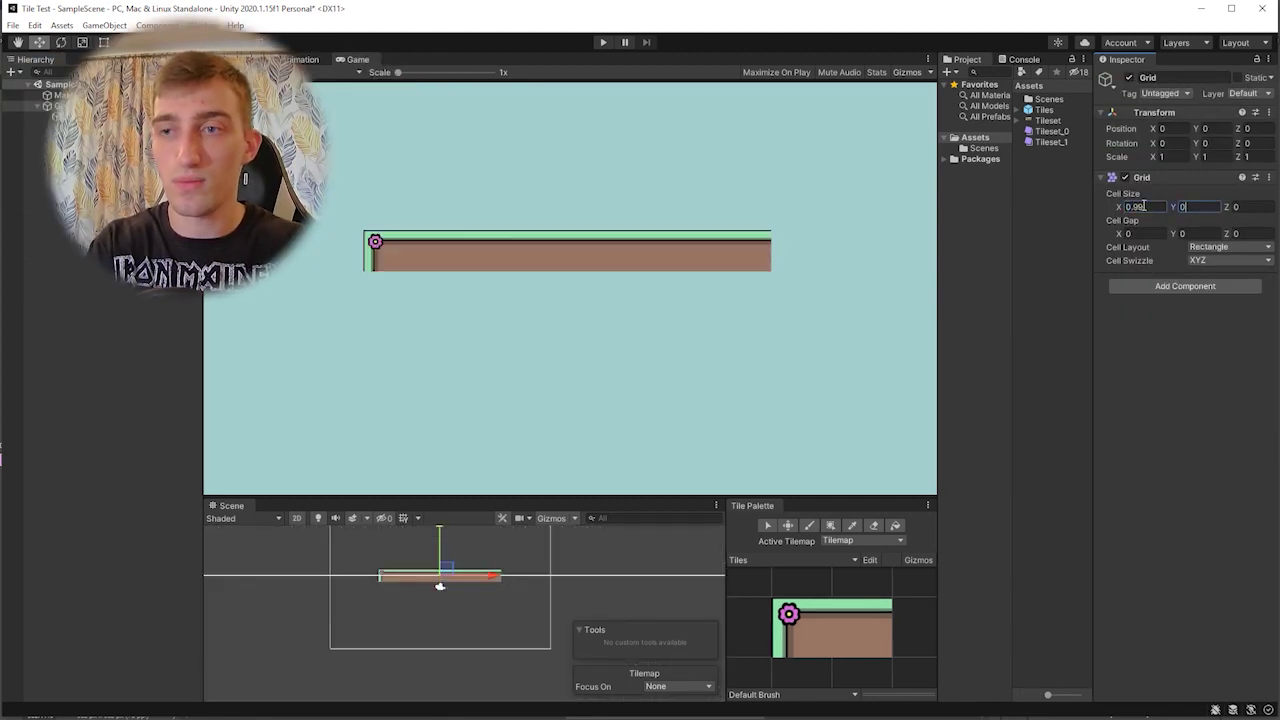
type(".99")
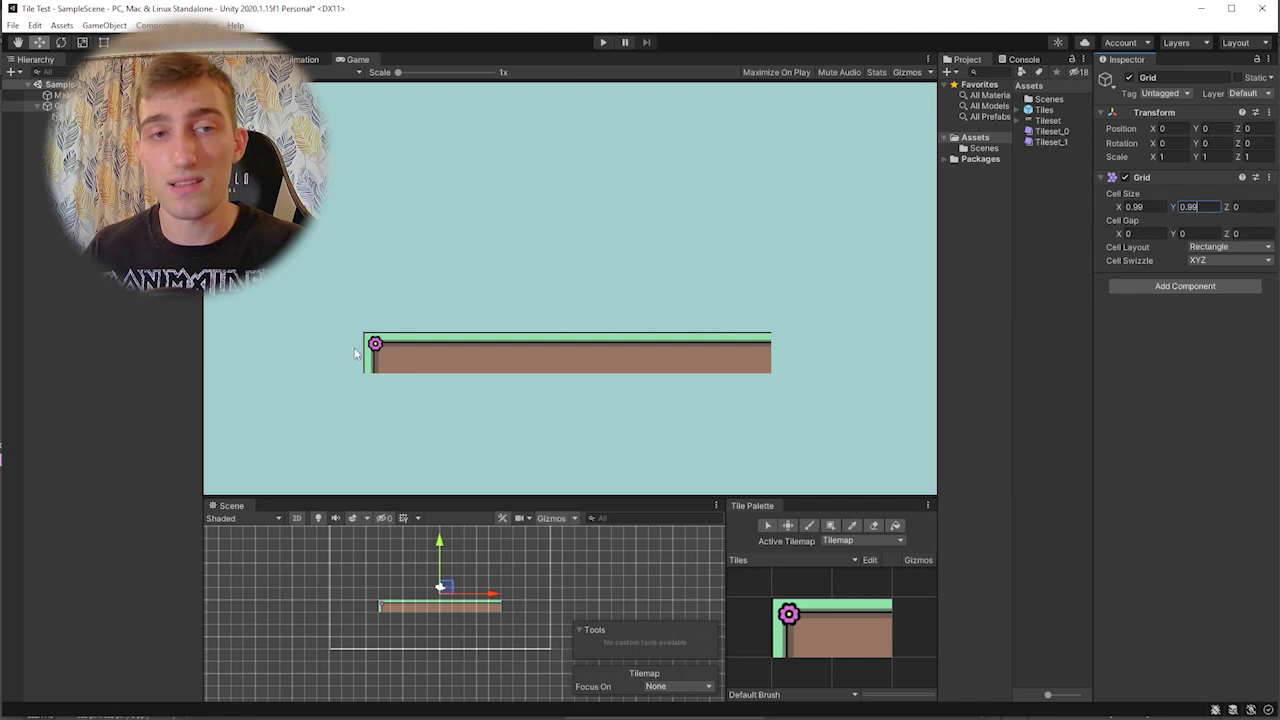
left_click(60, 95)
key("ctrl+z")
key("ctrl+z")
key("ctrl+z")
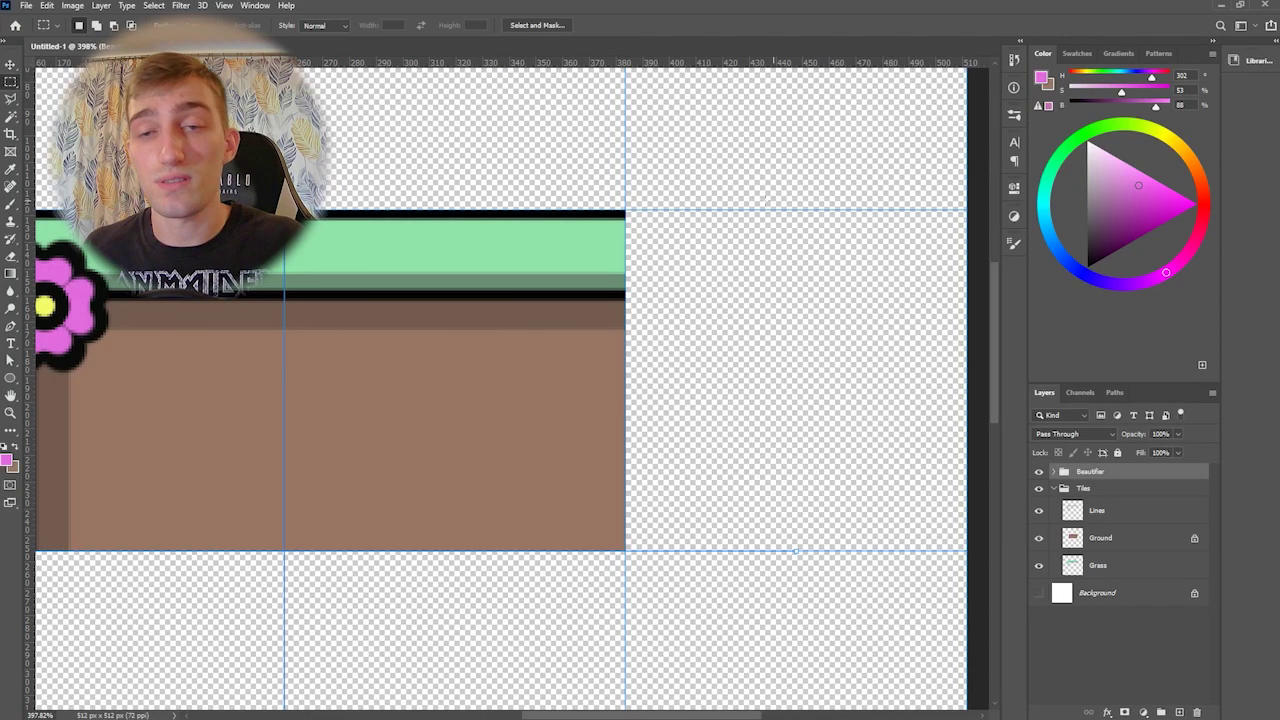
Duplicate and merge the Tiles group into a Tiles copy layer, then add an empty layer above.
left_click_drag(668, 183, 624, 568)
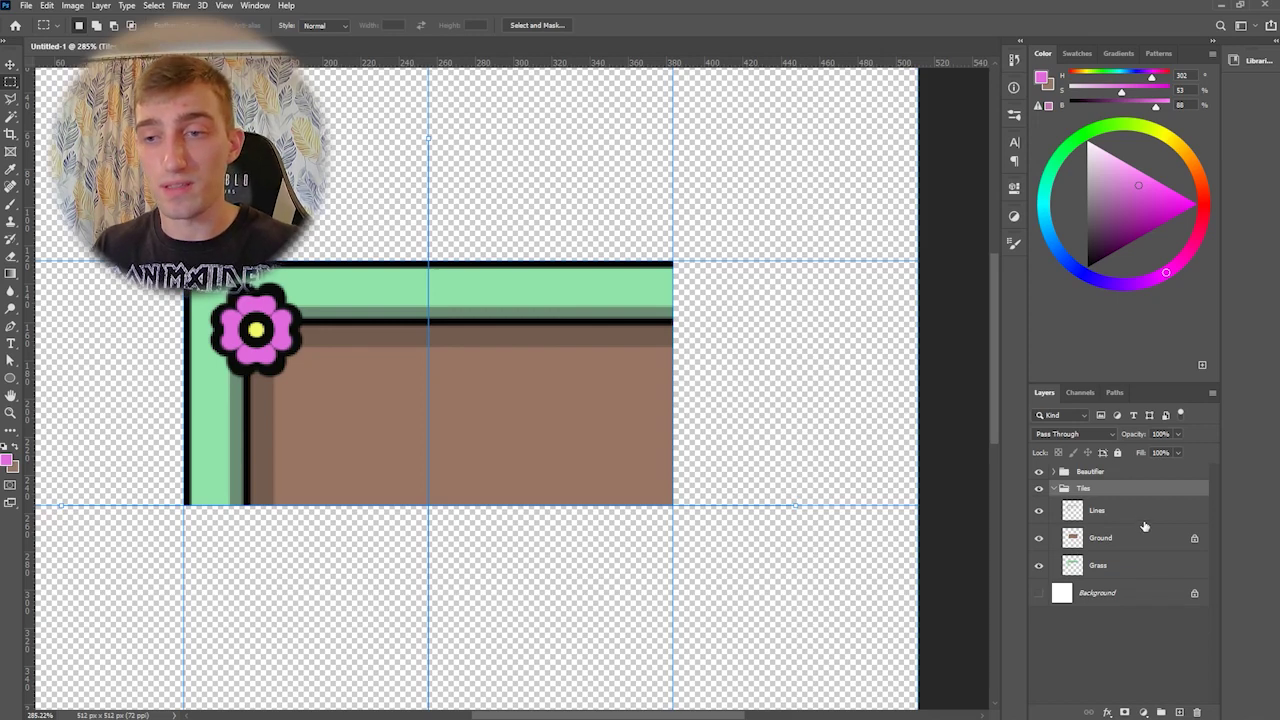
key("ctrl+j")
key("ctrl+e")
key("ctrl+t")
scroll(735, 425, "up", 1, "alt")
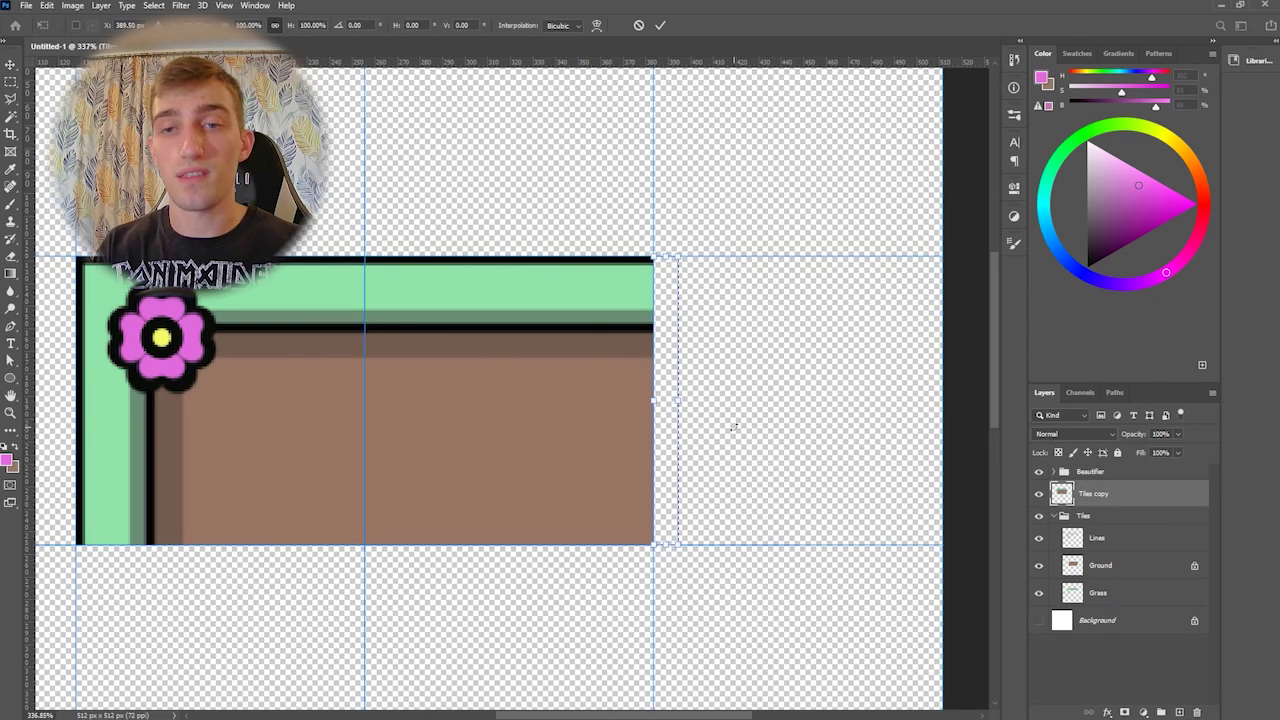
key("Return")
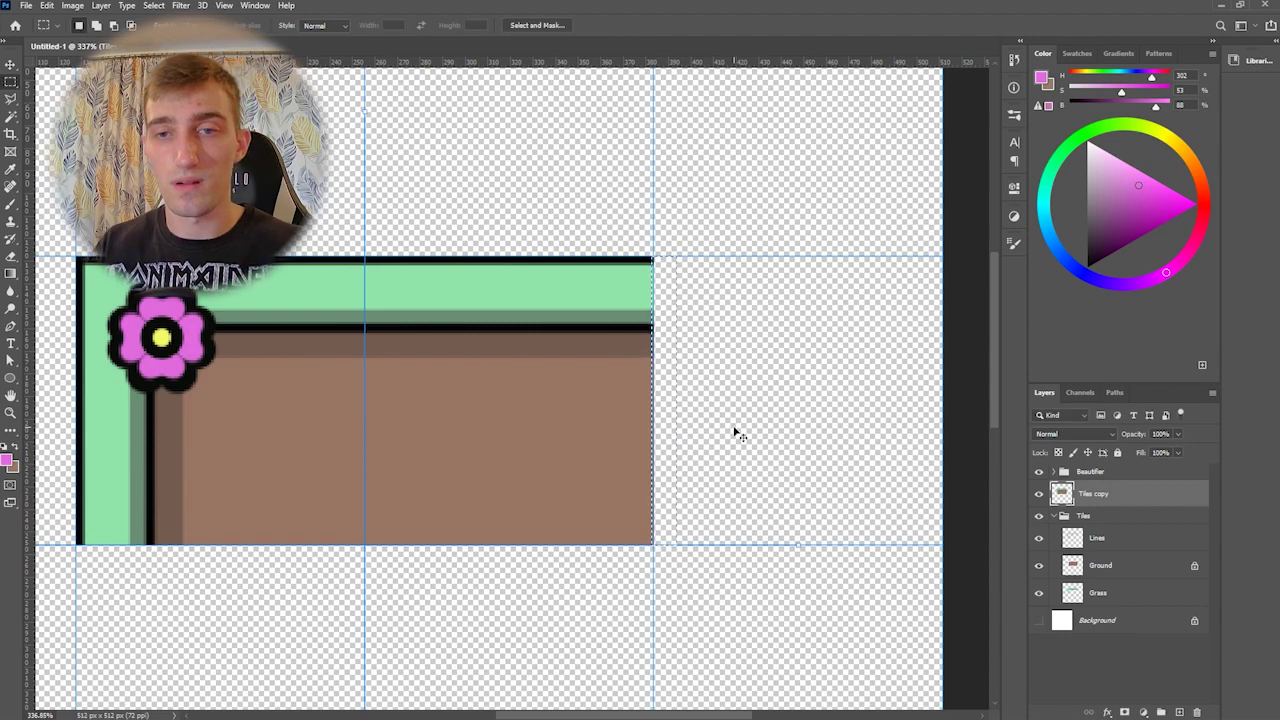
key("ctrl+shift+alt+n")
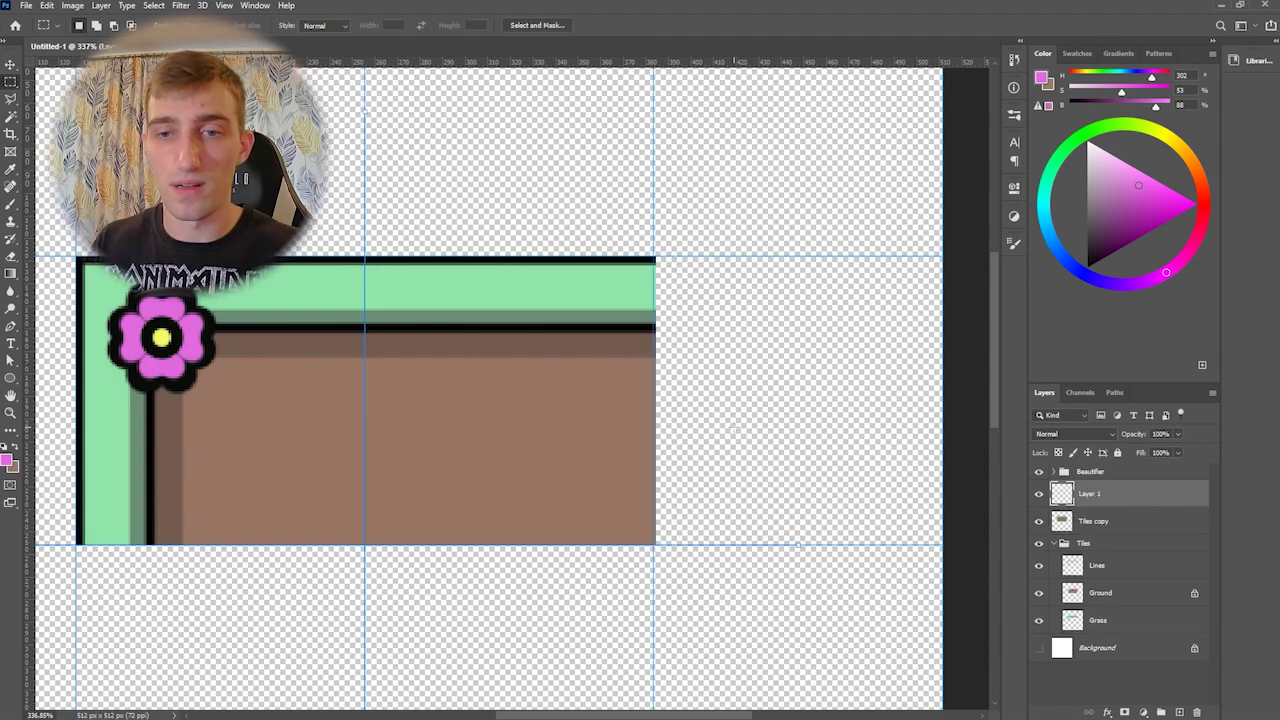
scroll(692, 299, "up", 2, "alt")
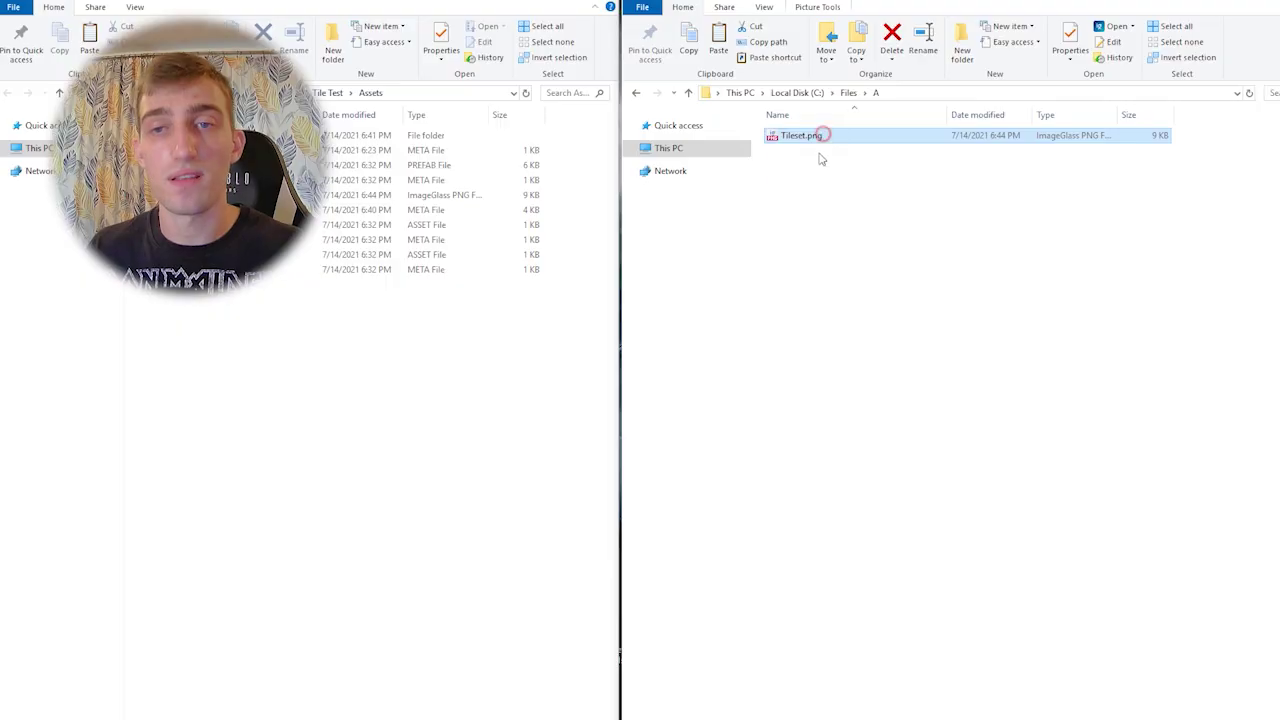
Drag Tileset.png from Files\A into the Tile Test Assets folder, replacing the old copy.
left_click_drag(810, 145, 420, 360)
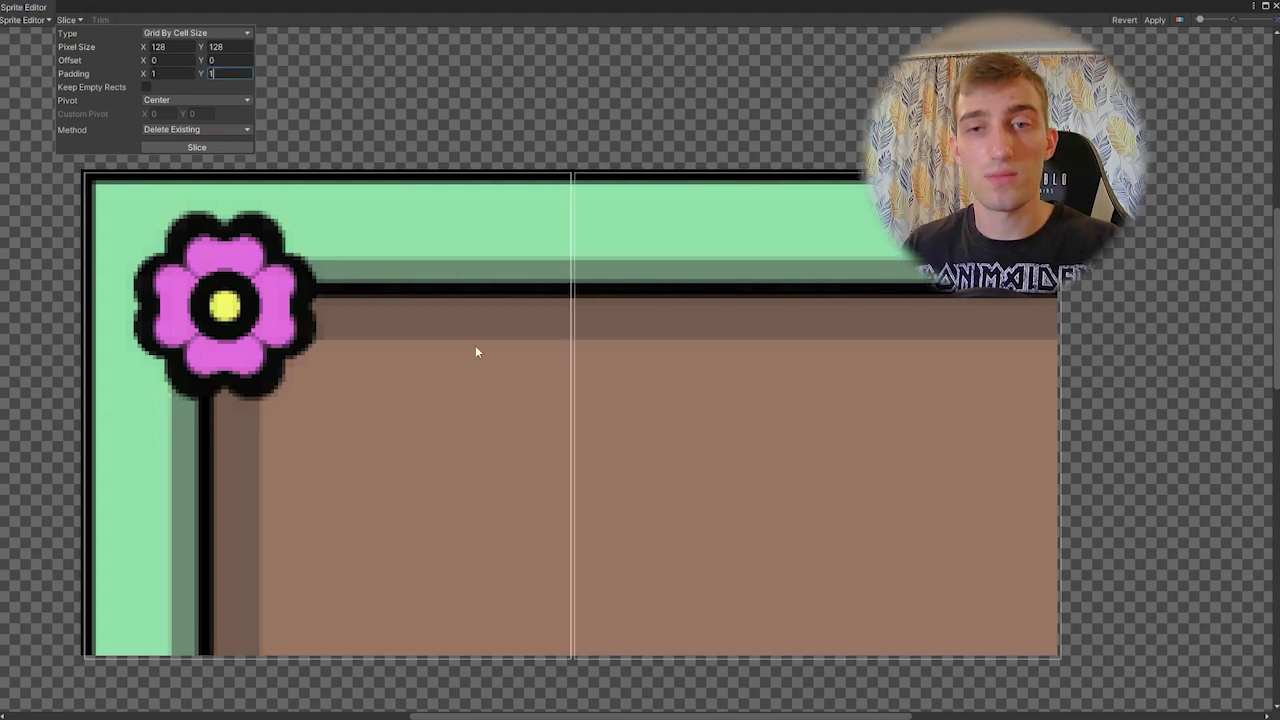
Select the right-hand sprite to verify the 128-pixel slice with 1×1 padding.
left_click(600, 400)
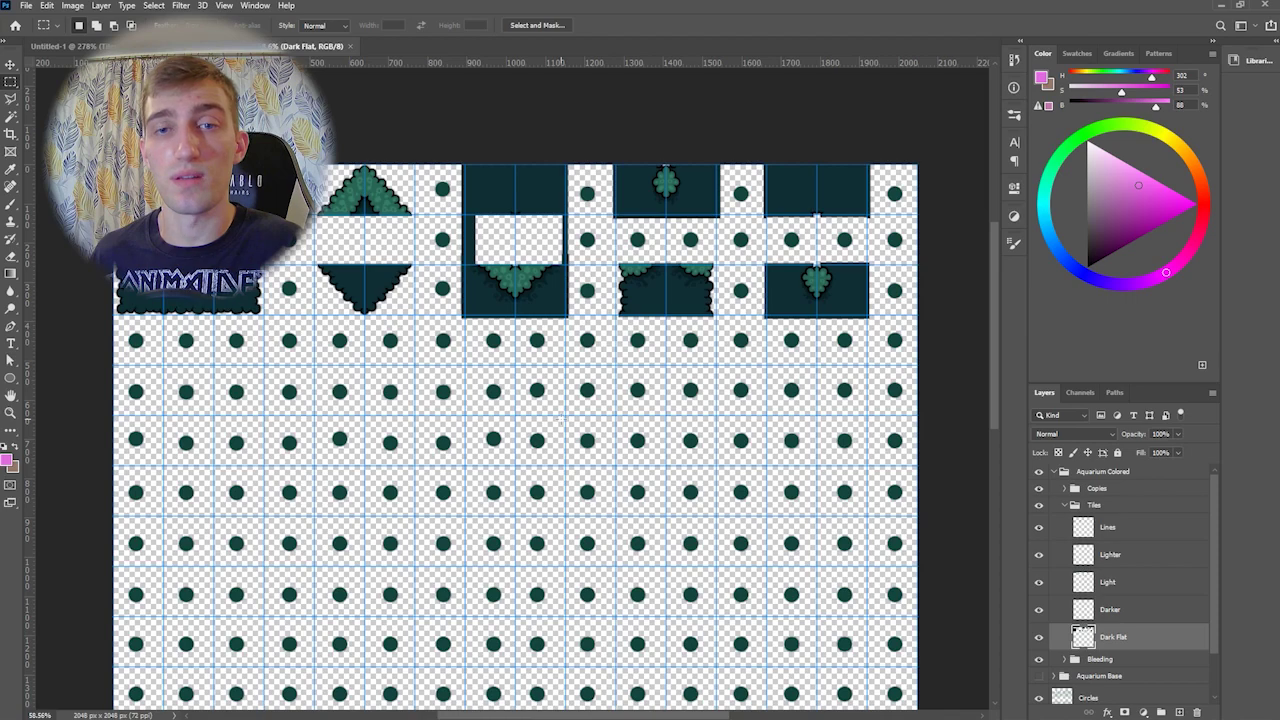
Zoom in and marquee a thin strip along the dark tile's left edge beside the white box.
scroll(487, 219, "up", 5, "alt")
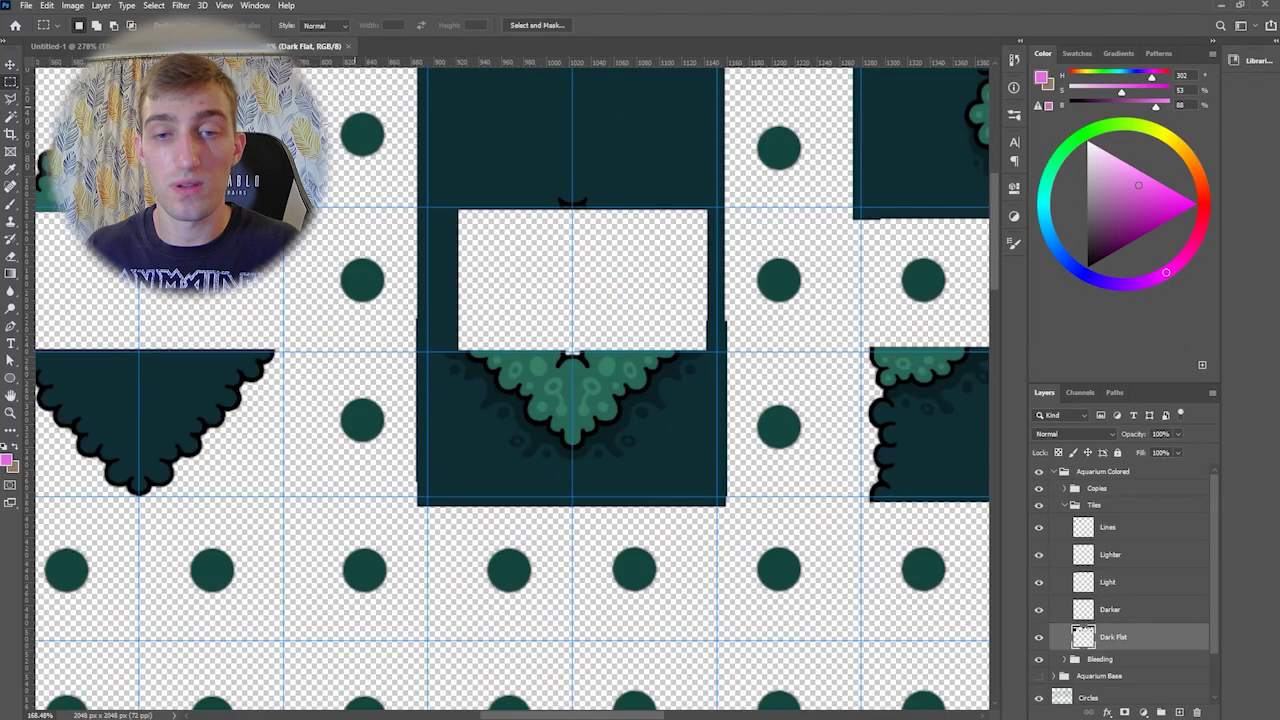
left_click_drag(390, 143, 425, 353)
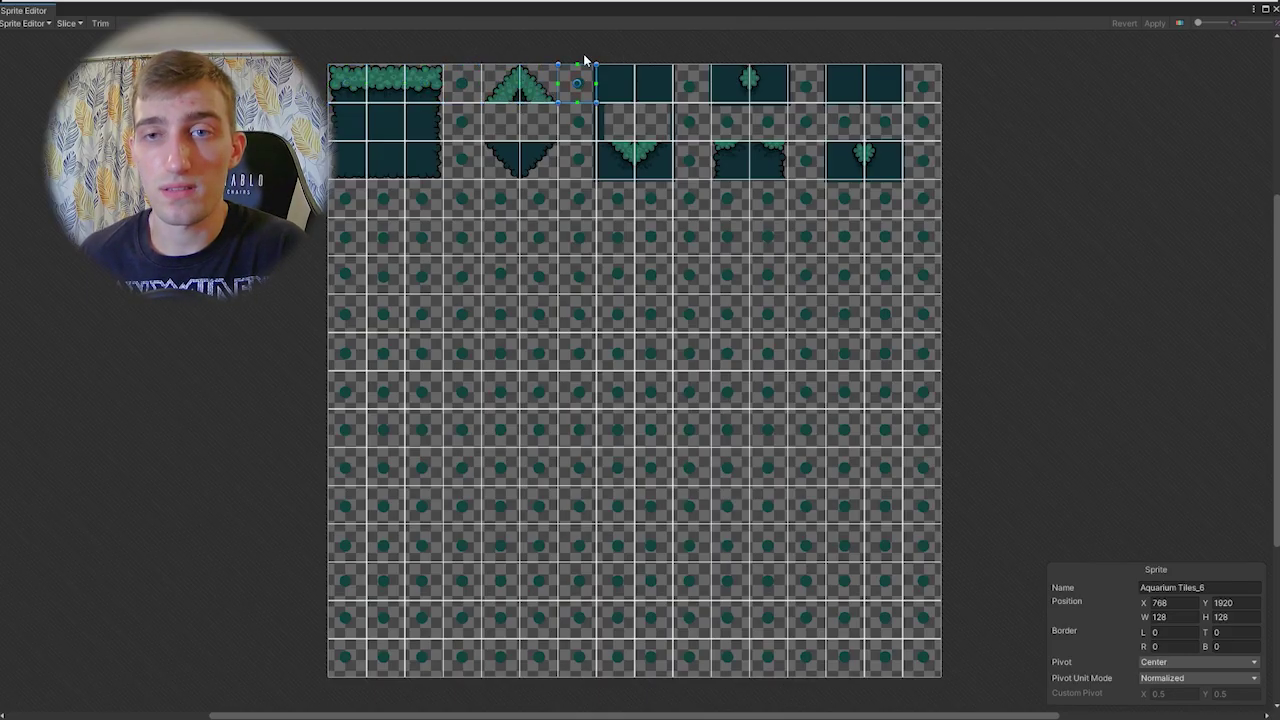
Select the Aquarium Tiles_9 sprite to check the 128×128 aquarium slices.
left_click(697, 87)
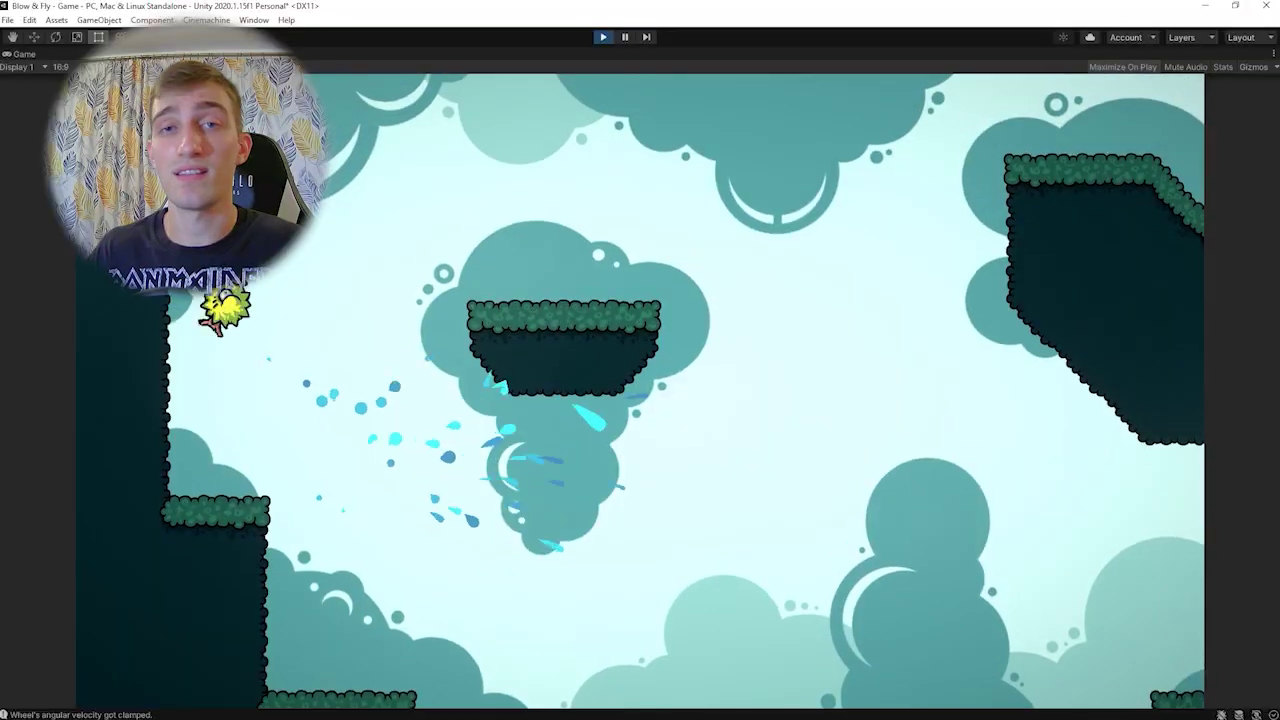